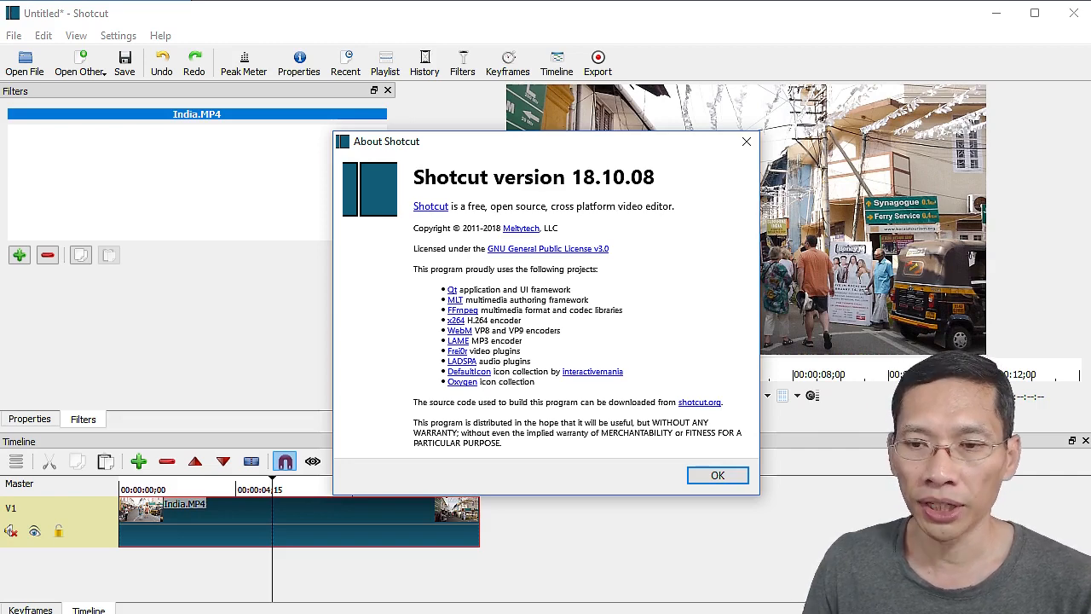
- Dismiss the About Shotcut 18.10.08 box to return to the India.MP4 project
left_click(719, 475)
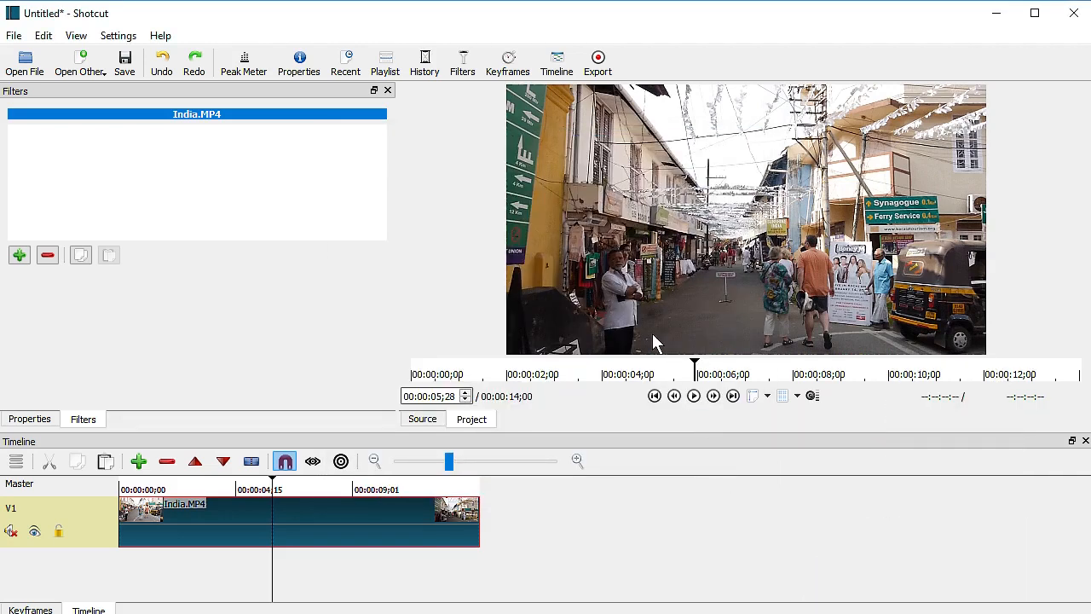
left_click(98, 77)
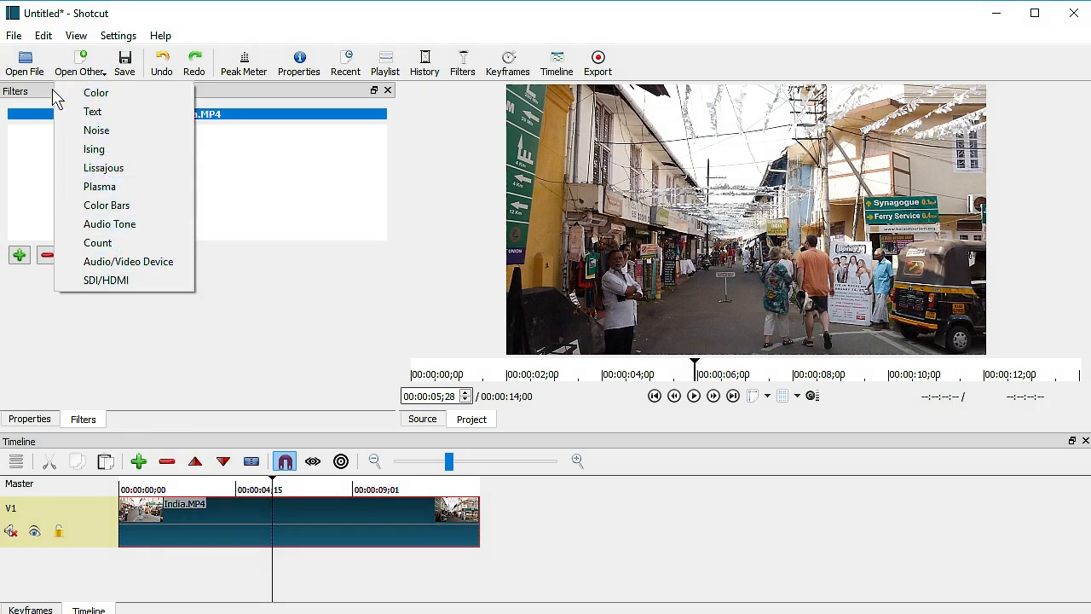
left_click(15, 36)
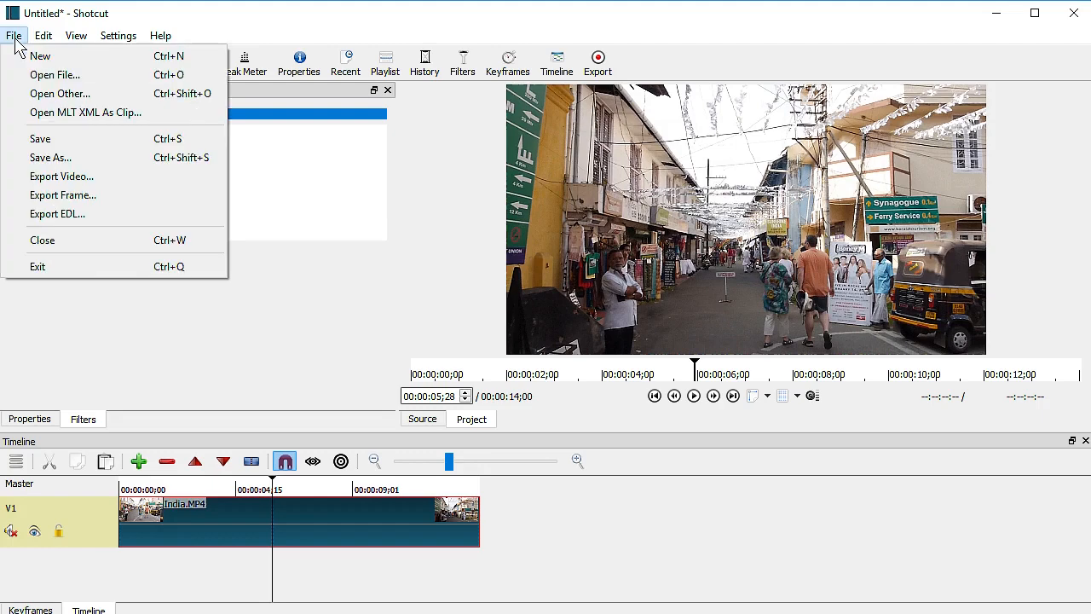
left_click(37, 92)
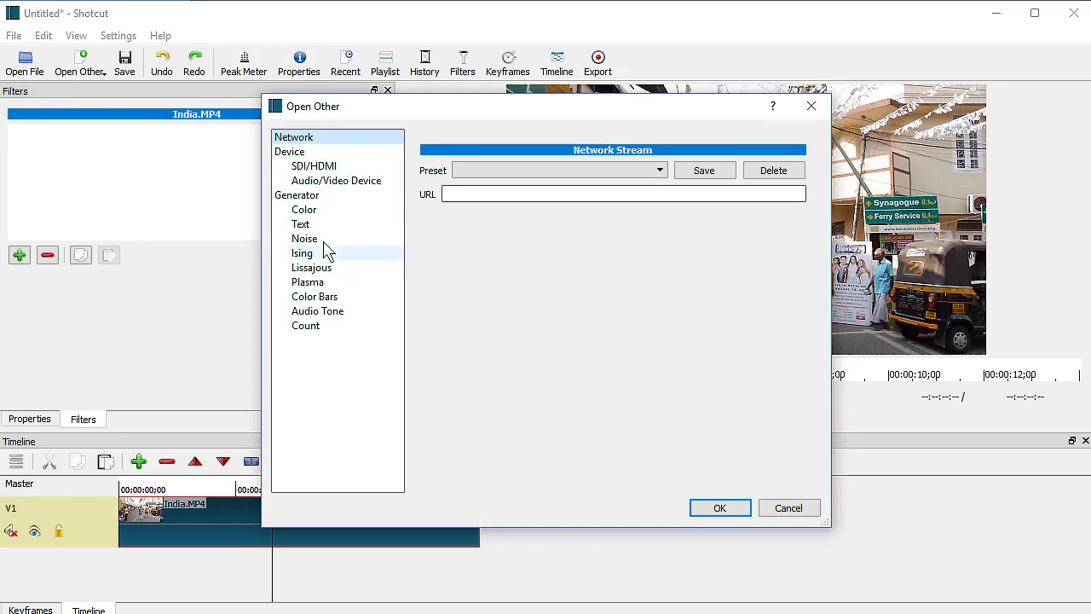
left_click(788, 508)
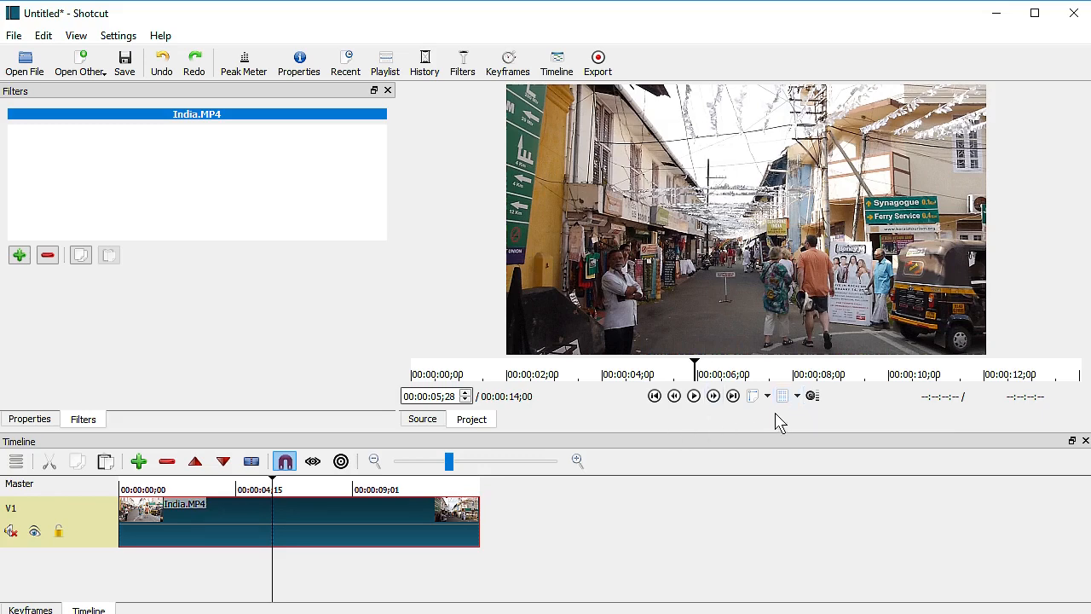
- Move the playhead to 00:00:05;01 and overlay a 4x4 grid on the preview
left_click(313, 489)
left_click(250, 490)
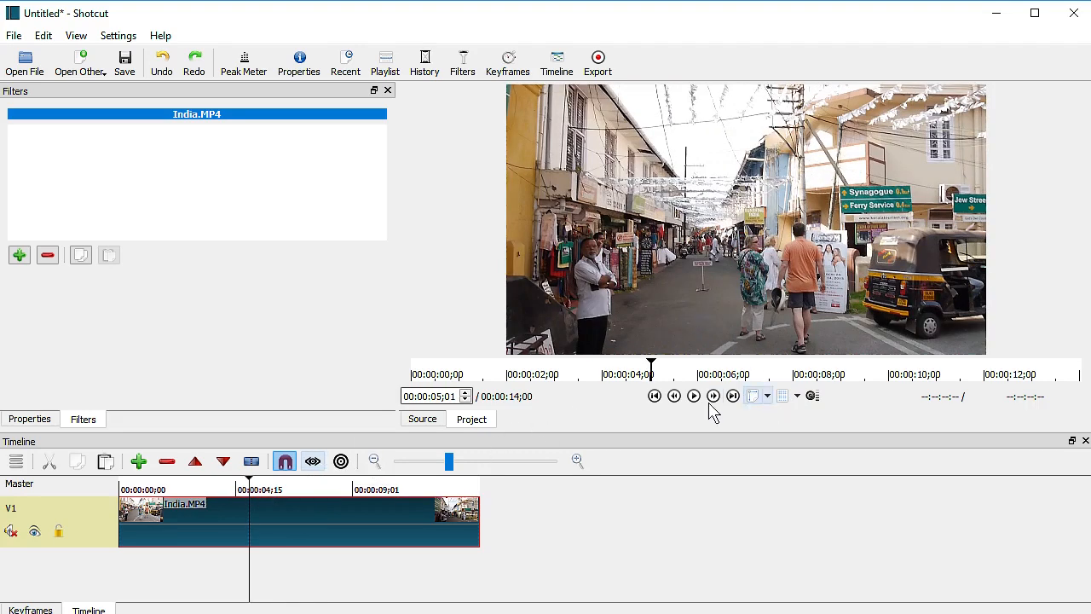
left_click(796, 396)
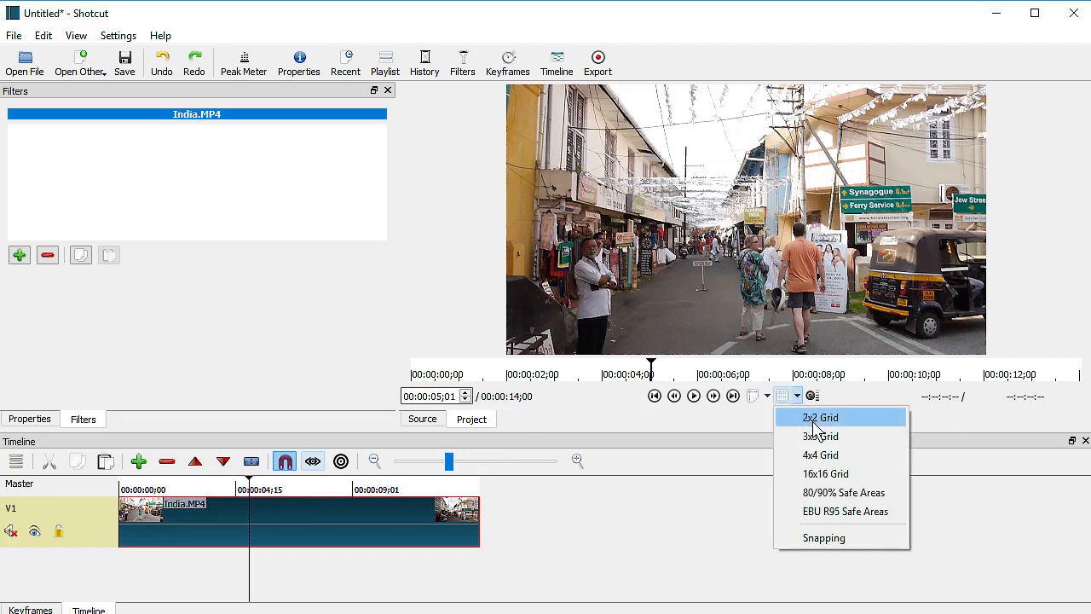
left_click(814, 419)
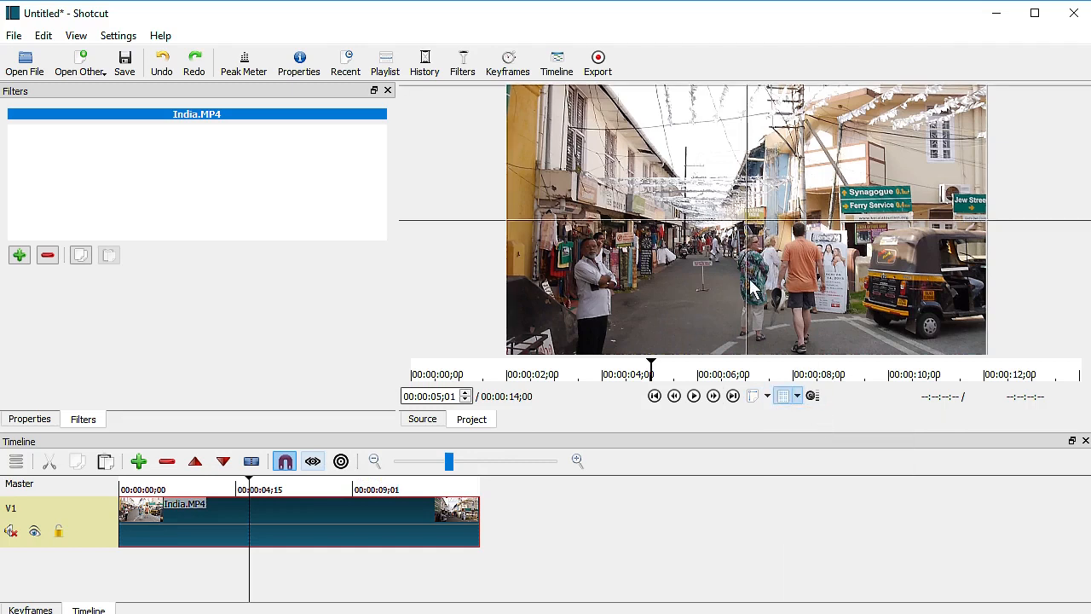
left_click(767, 396)
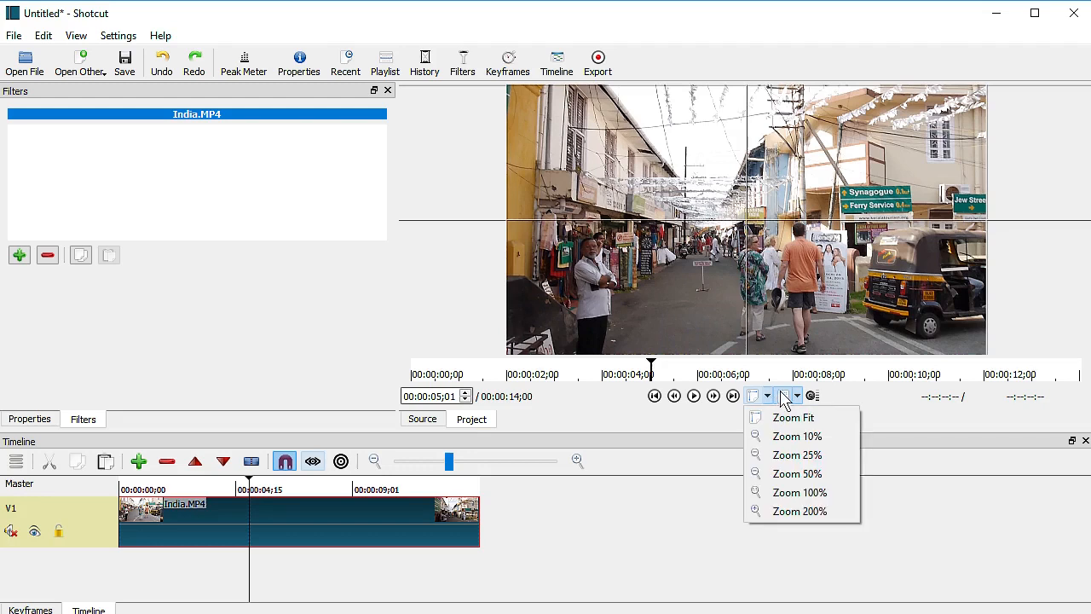
left_click(797, 397)
left_click(819, 454)
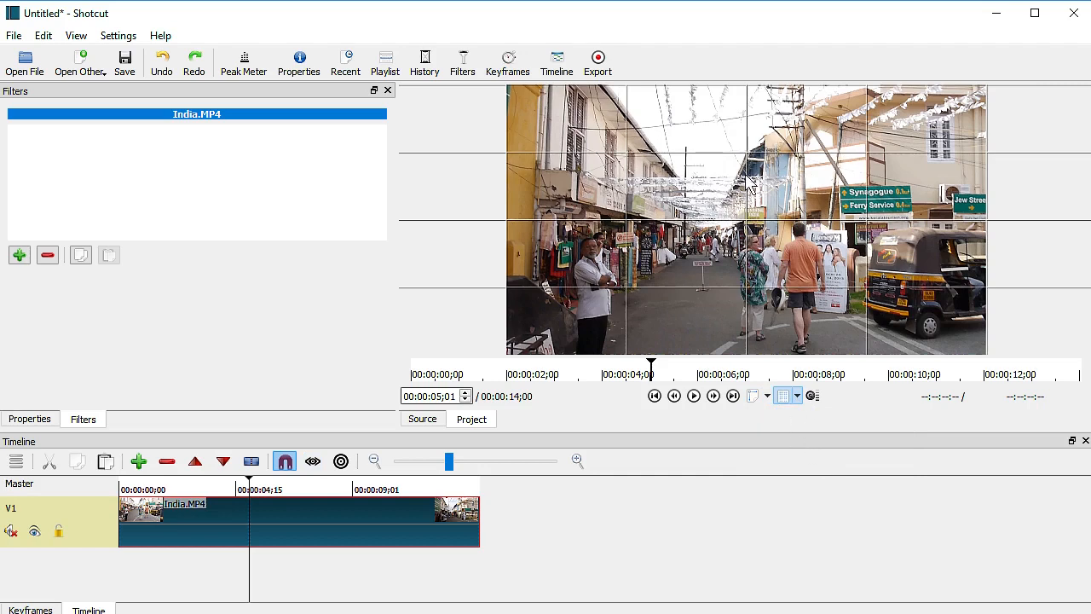
- Leave grid snapping off and bring up the filter chooser for India.MP4
left_click(797, 397)
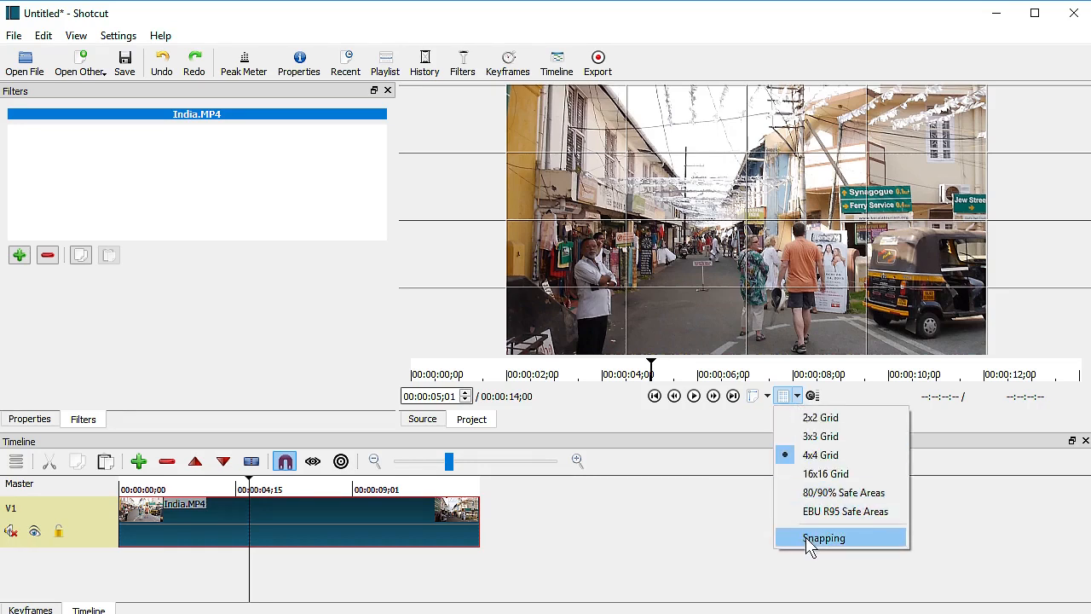
left_click(718, 425)
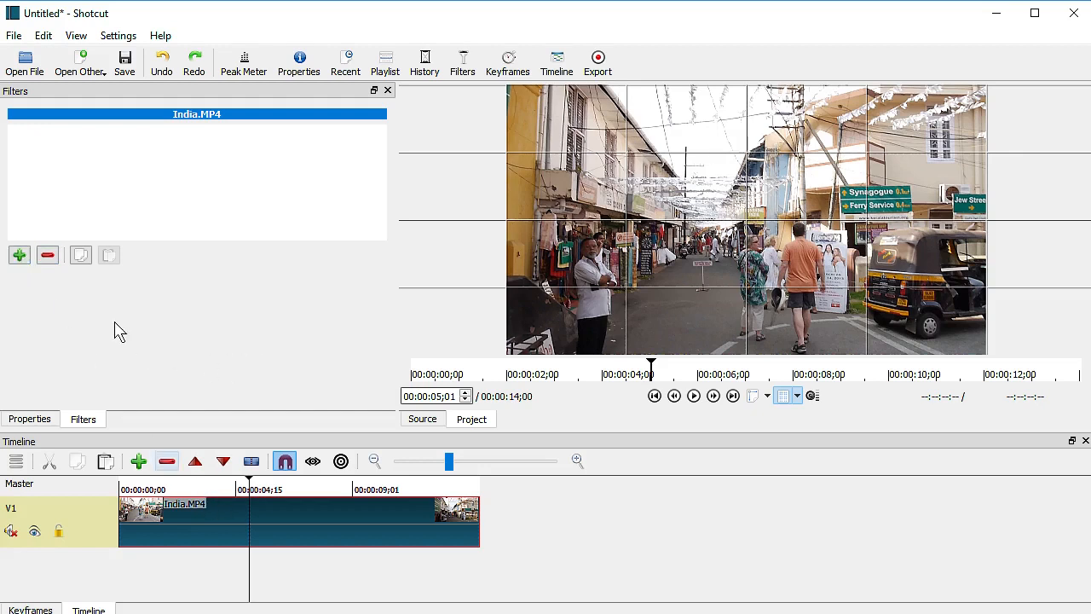
left_click(19, 255)
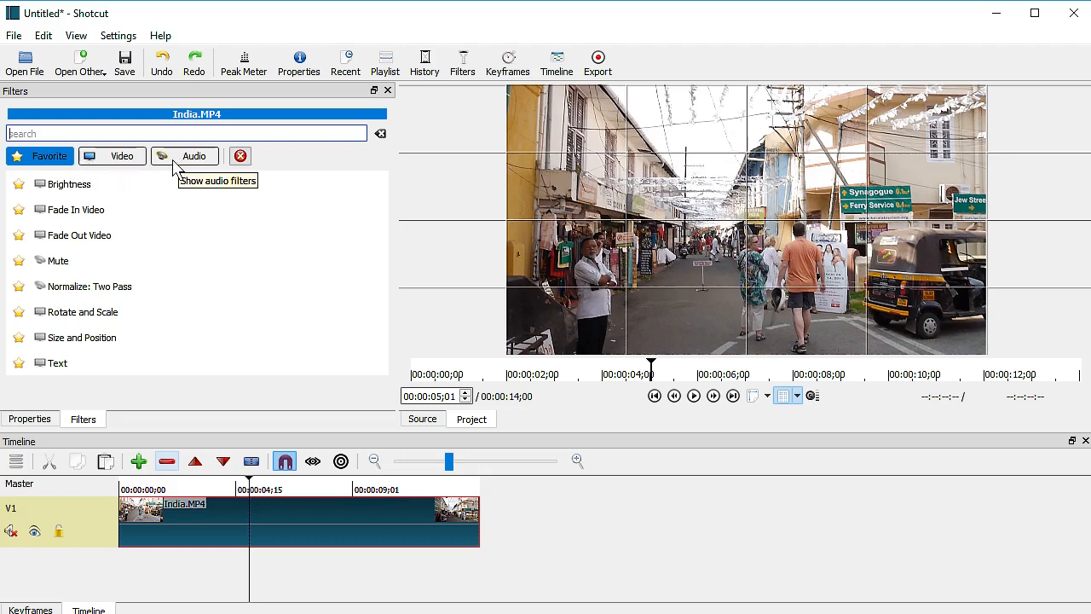
- Add a Text video filter to India.MP4 and replace #timecode# with 'India'
left_click(123, 161)
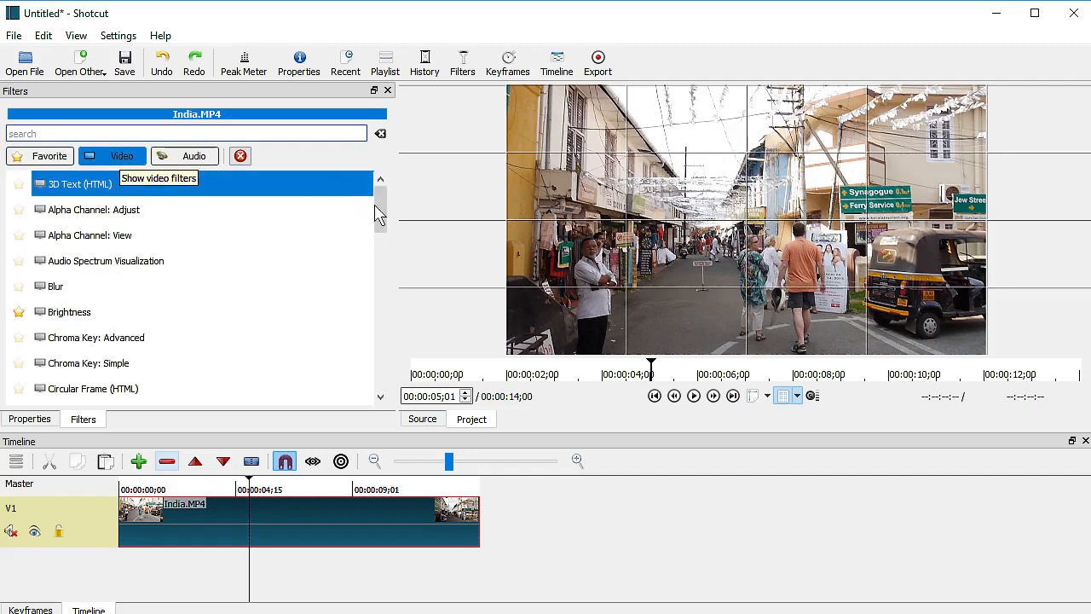
left_click_drag(377, 210, 380, 375)
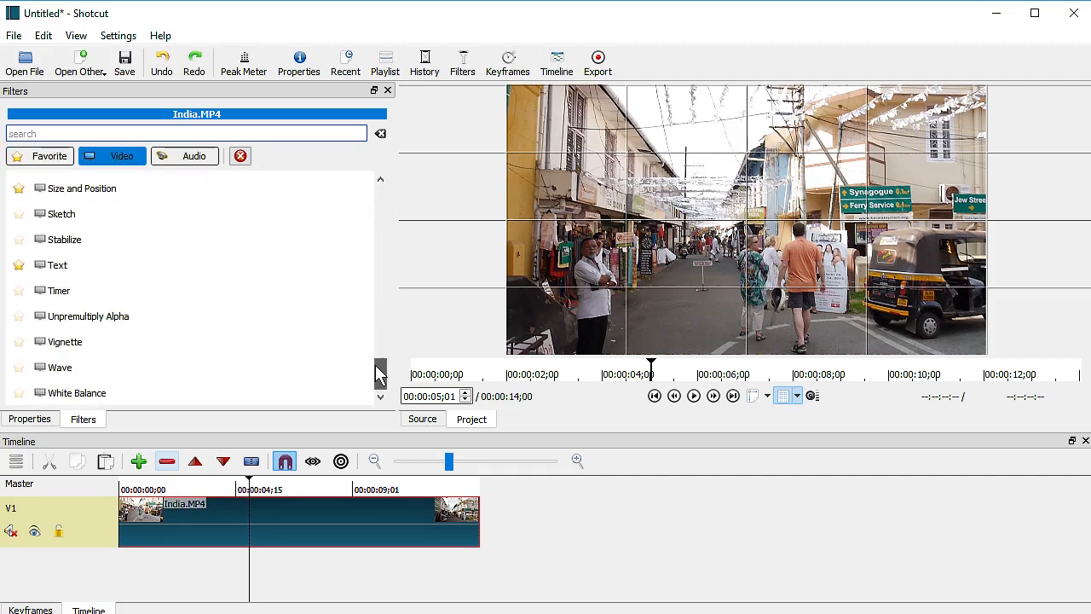
left_click(83, 262)
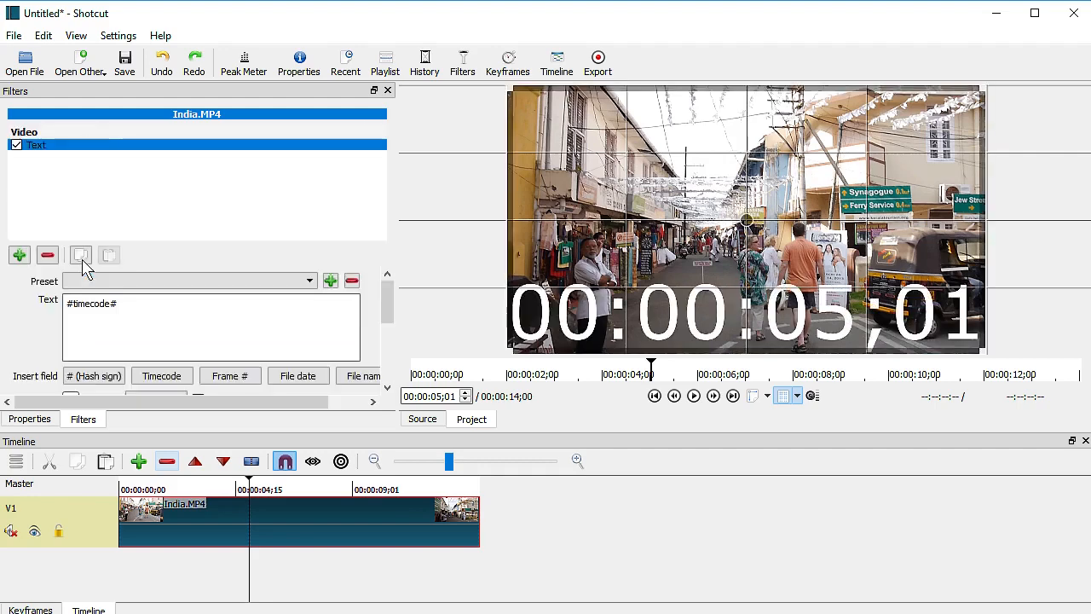
left_click_drag(137, 307, 53, 309)
type("India")
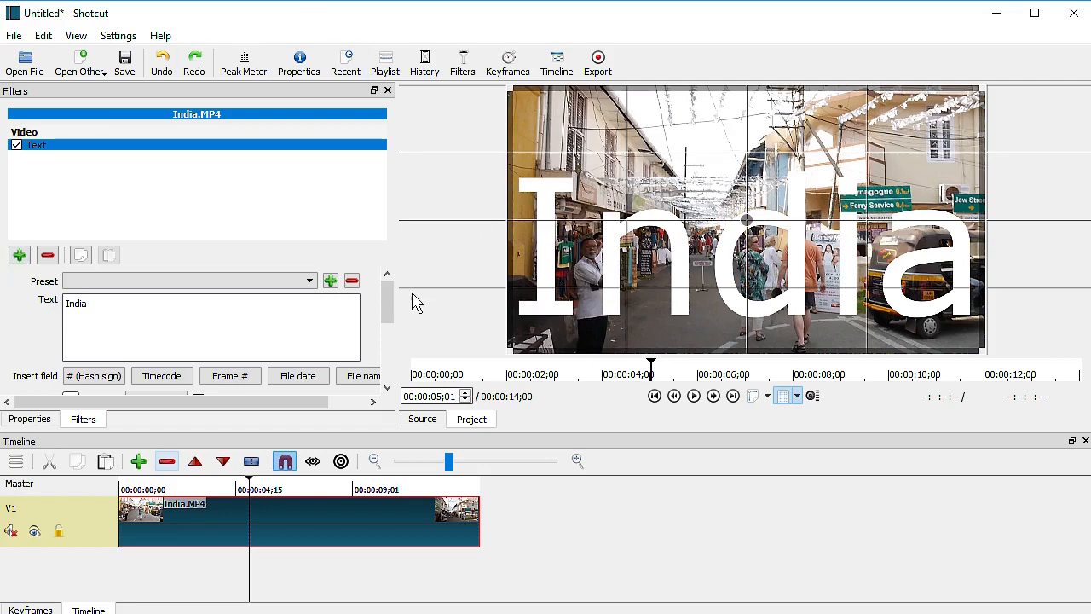
left_click_drag(393, 313, 393, 348)
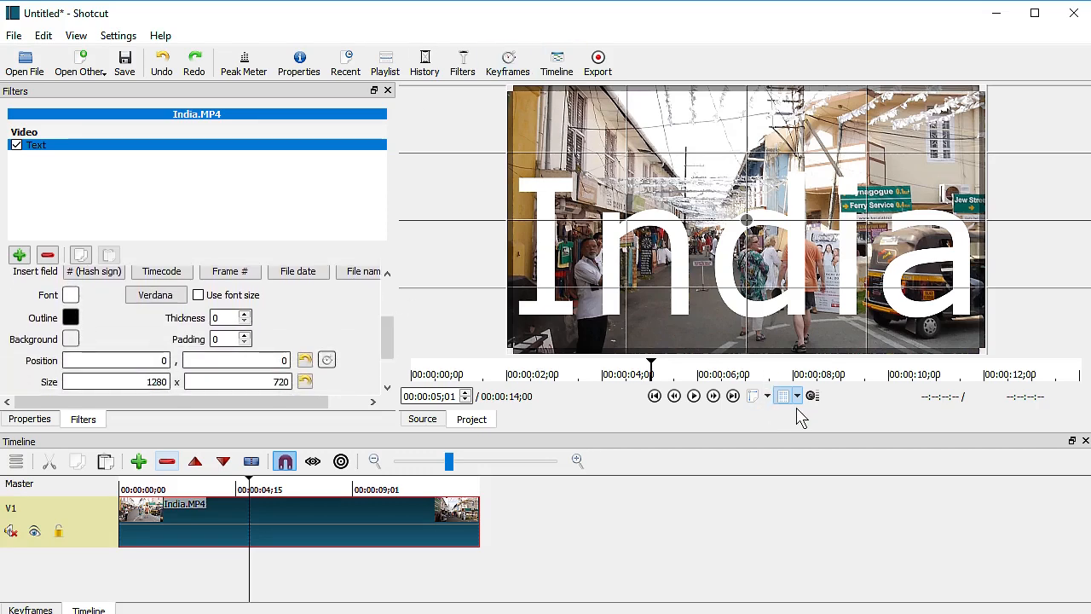
- Shrink the India text box to 639x277 and nudge it up and left
left_click_drag(509, 89, 842, 309)
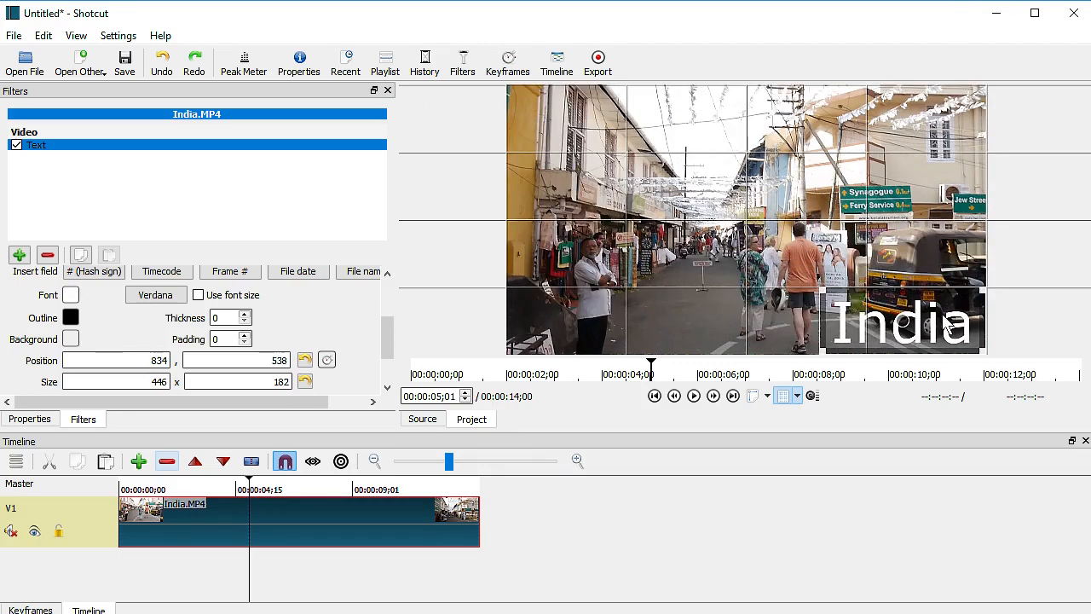
left_click(797, 397)
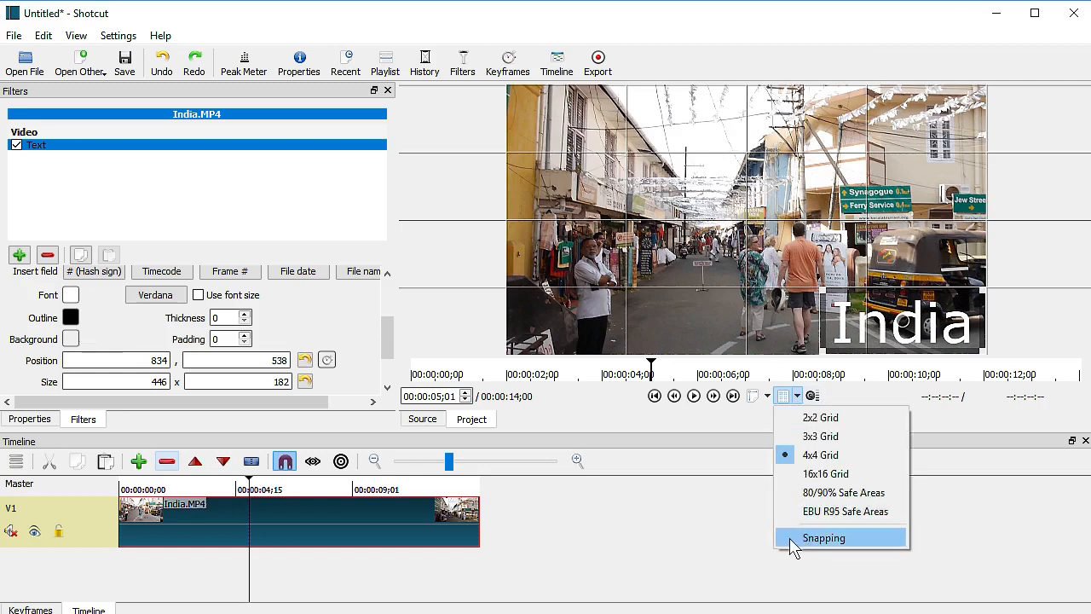
left_click(905, 332)
left_click_drag(904, 330, 826, 307)
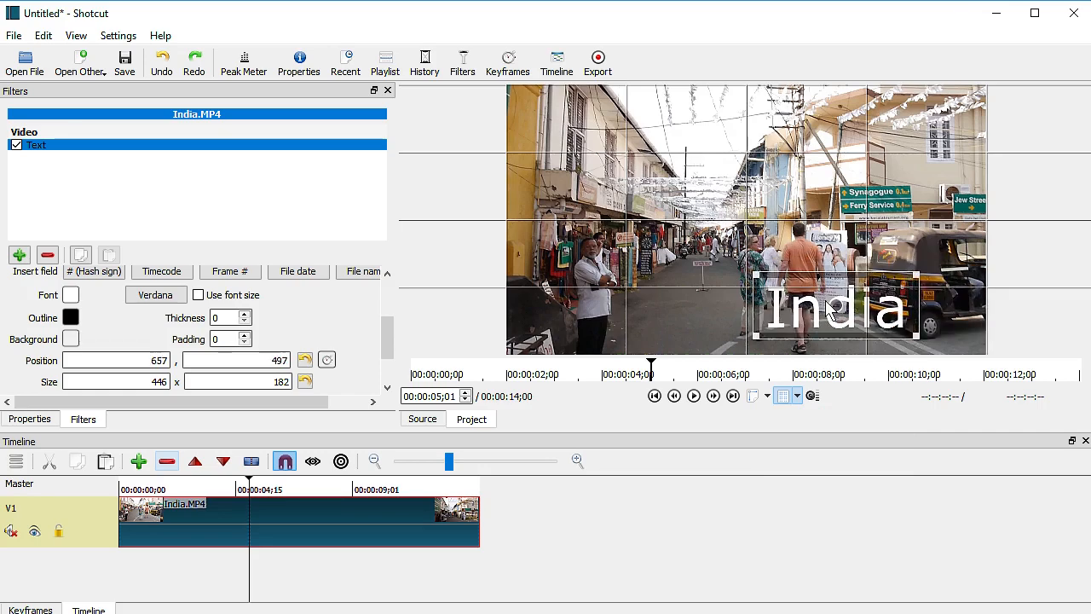
- Align the India title at 447,462 with size 387x157, using 16x16 then 4x4 grids
left_click(797, 395)
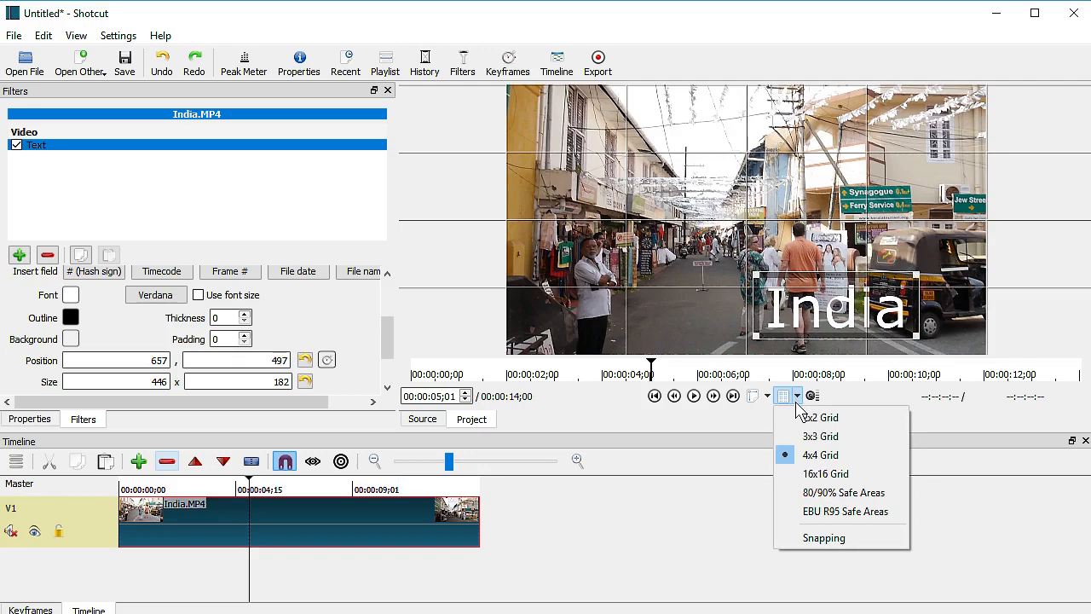
left_click(823, 473)
left_click_drag(837, 307, 886, 322)
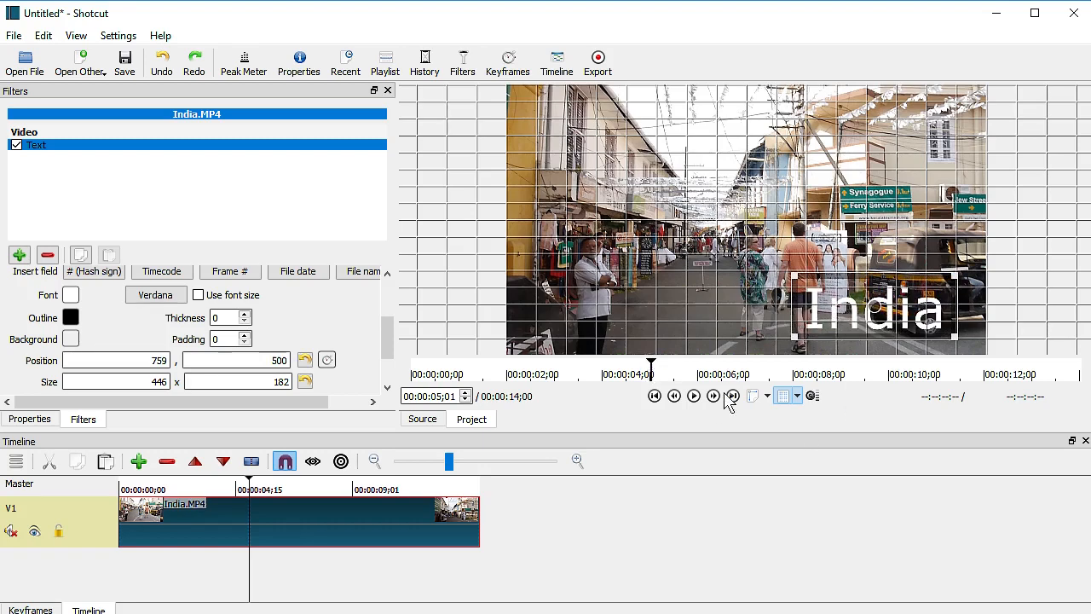
left_click(797, 396)
left_click(808, 467)
left_click_drag(883, 311, 860, 308)
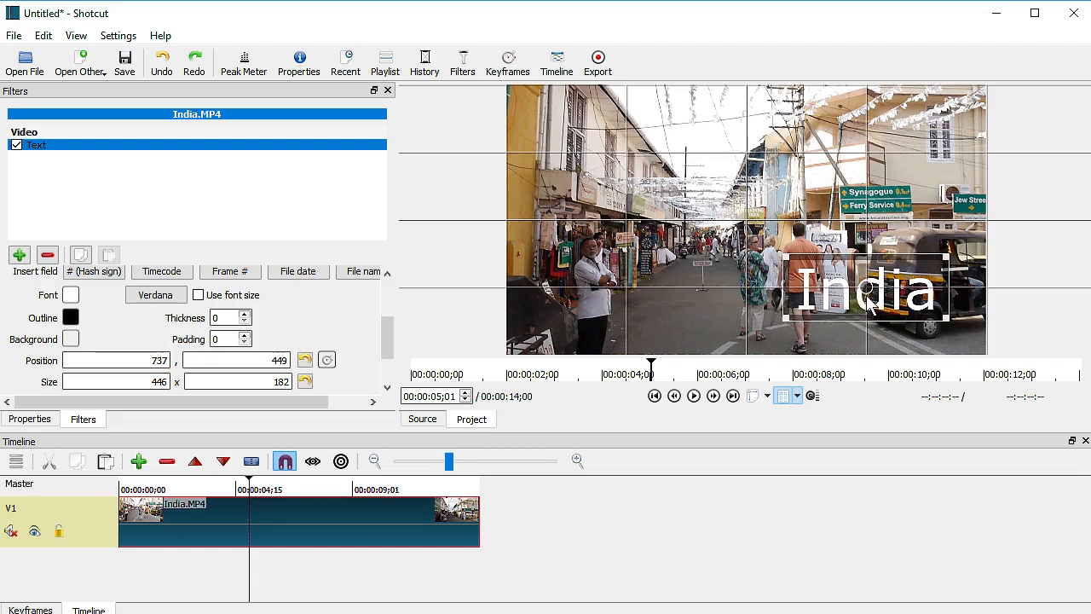
left_click_drag(867, 298, 756, 280)
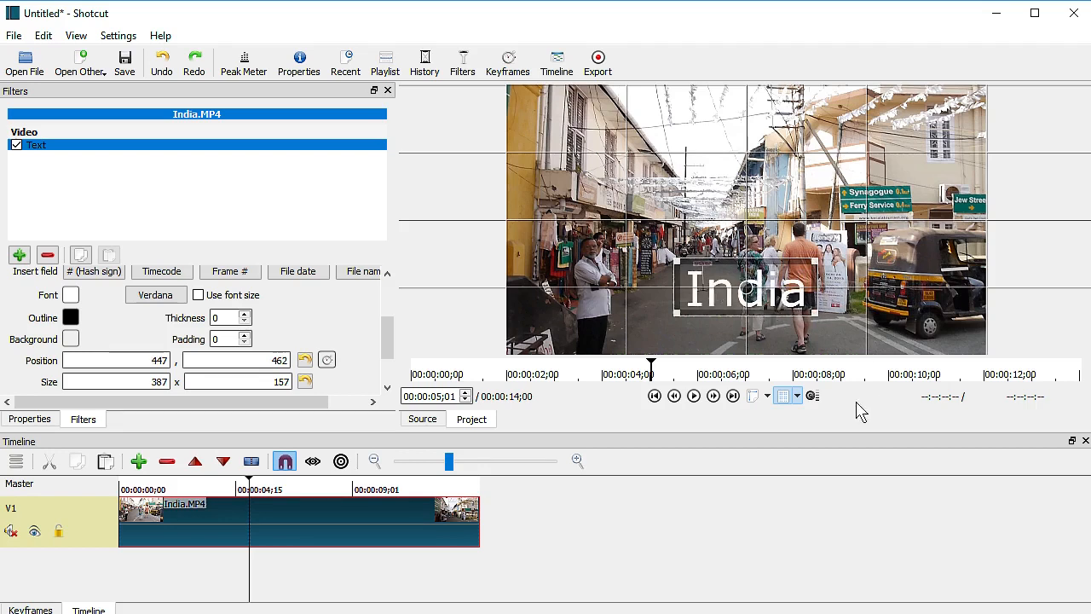
- Overlay a 16x16 grid and drag the India text down to position 447,552
left_click(766, 397)
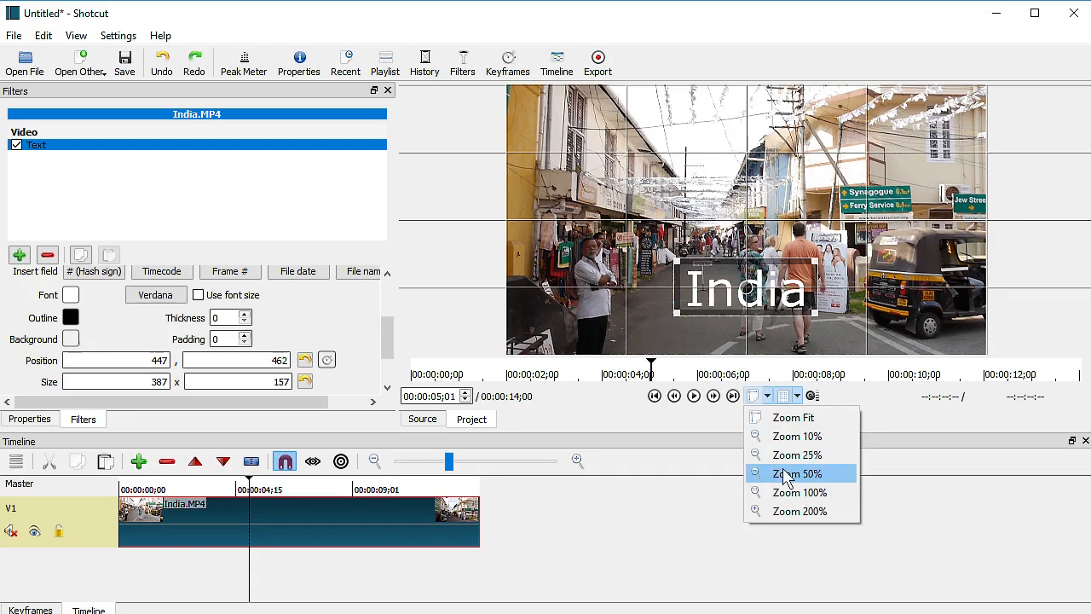
left_click(796, 398)
left_click(810, 471)
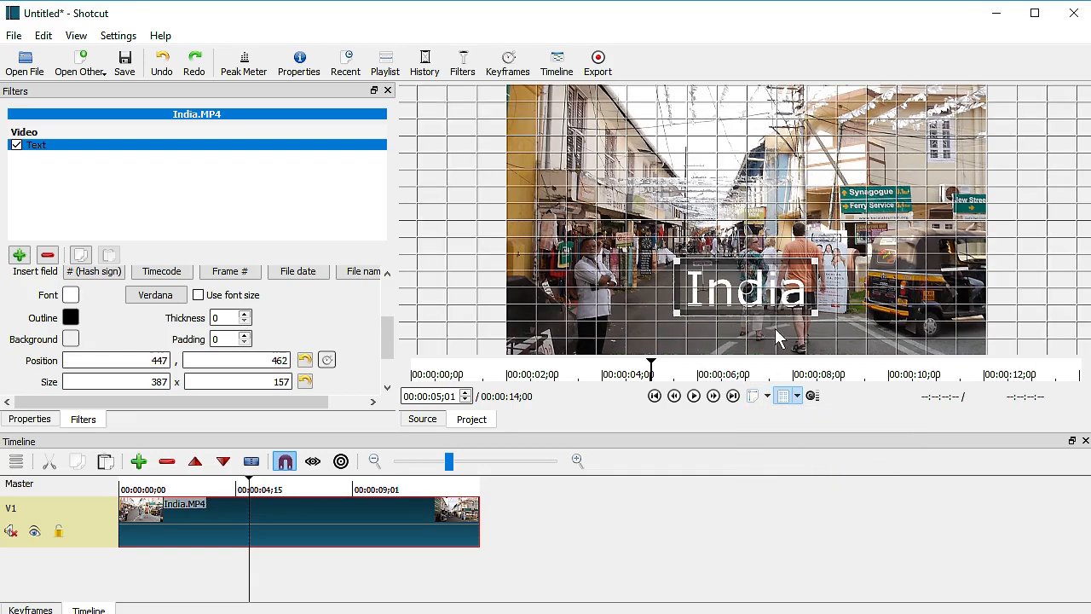
left_click_drag(747, 309, 748, 352)
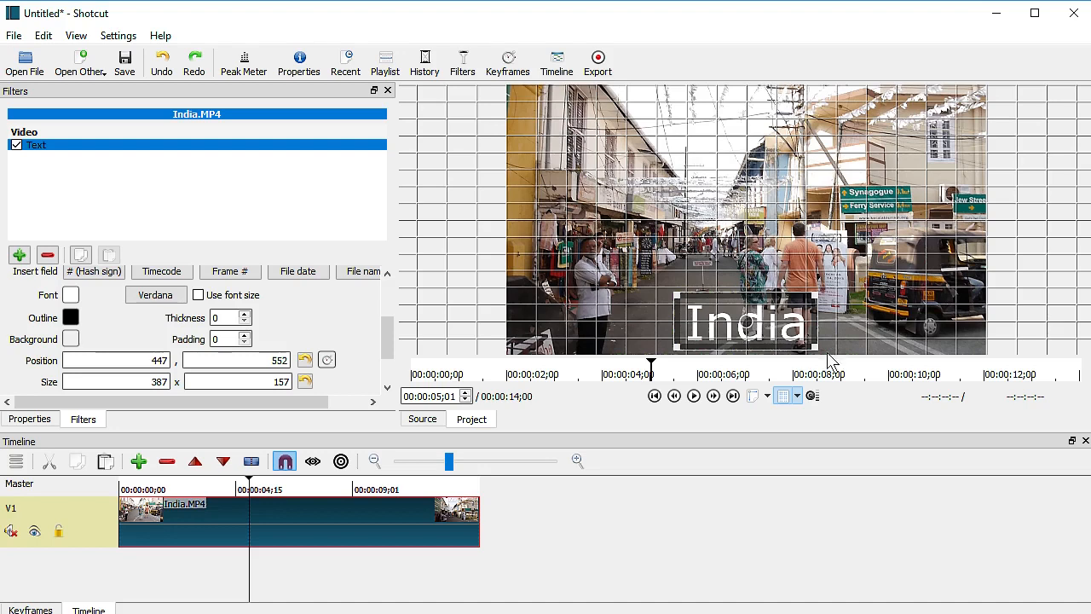
left_click(797, 396)
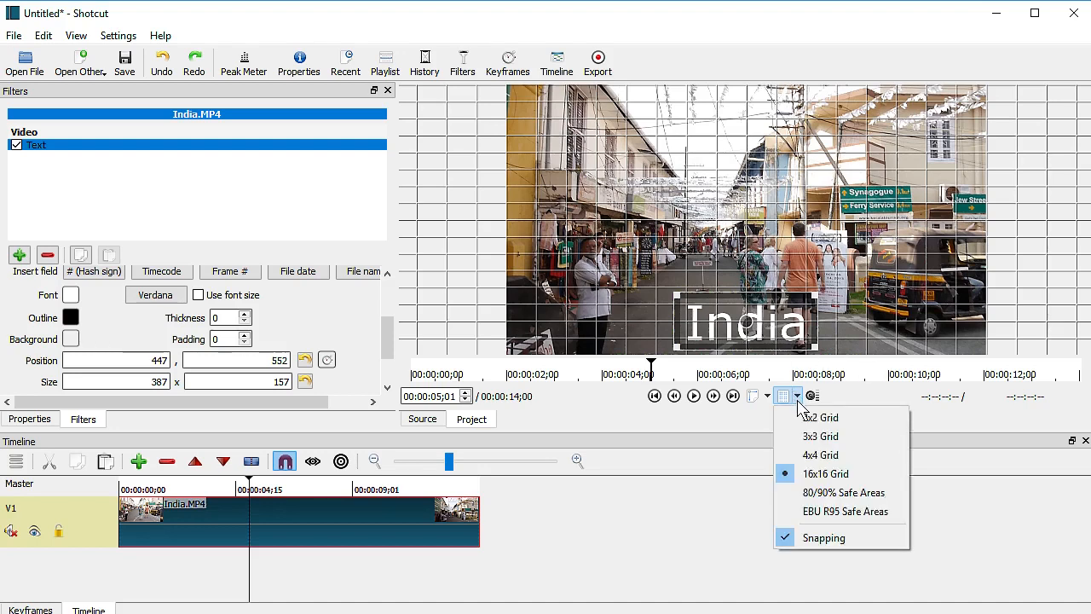
- Show 80/90% safe-area guides instead of the grid over the preview
left_click(842, 492)
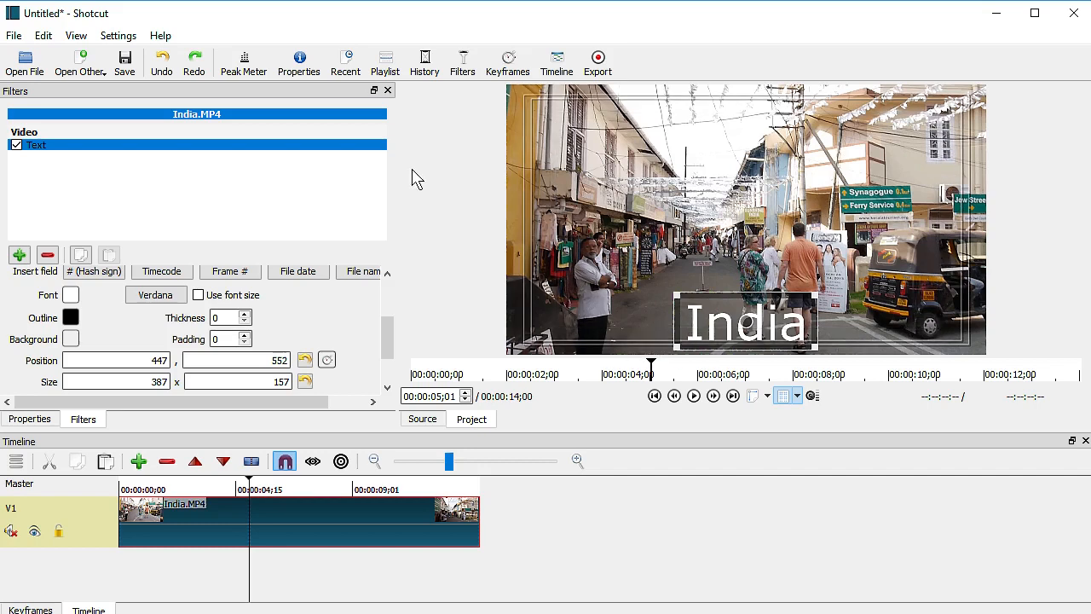
- Restore Shotcut's default panel layout and show the Text filter's settings
left_click(75, 39)
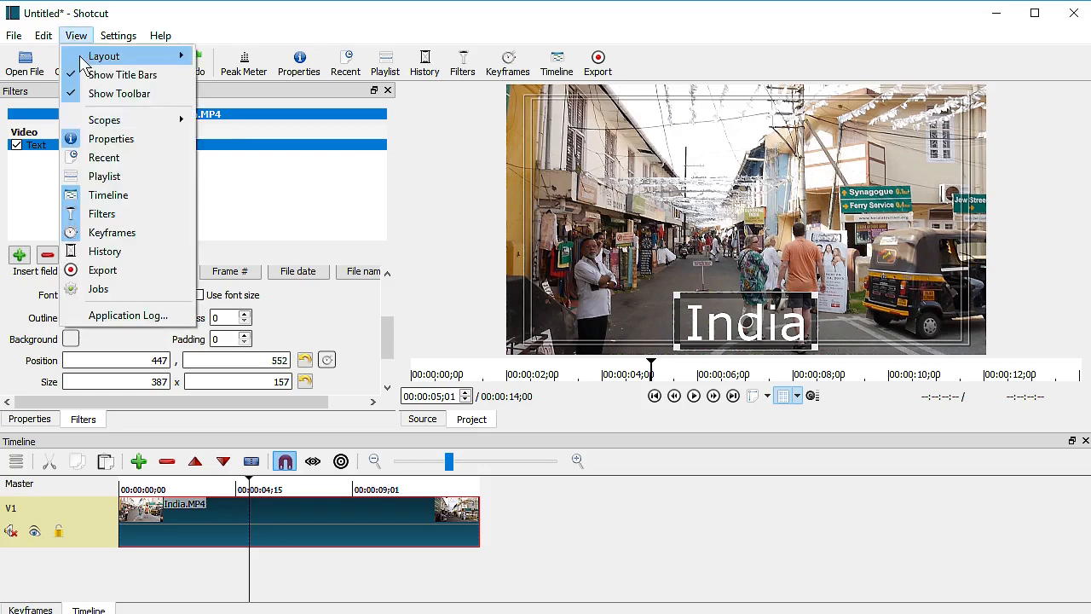
mouse_move(82, 60)
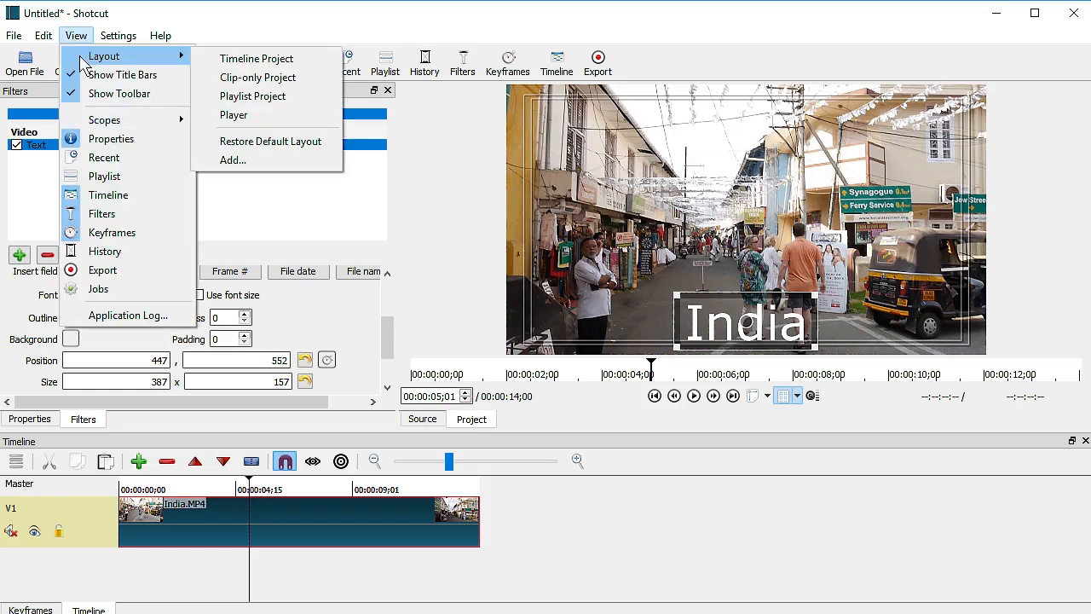
left_click(241, 146)
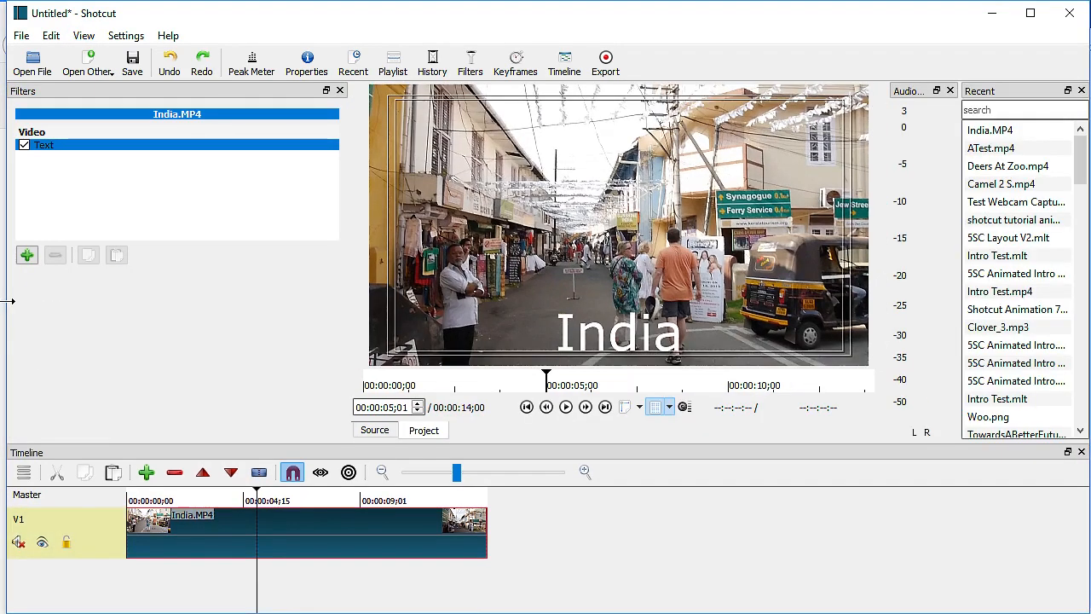
left_click(191, 149)
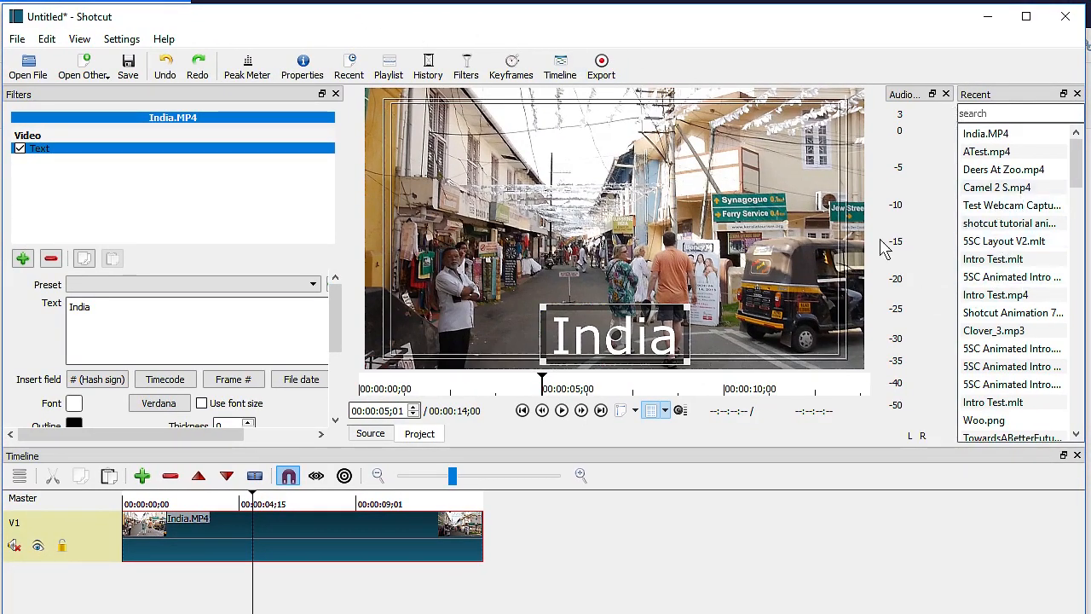
- Close the audio meter and Recent panels and show the Keyframes panel
left_click(945, 95)
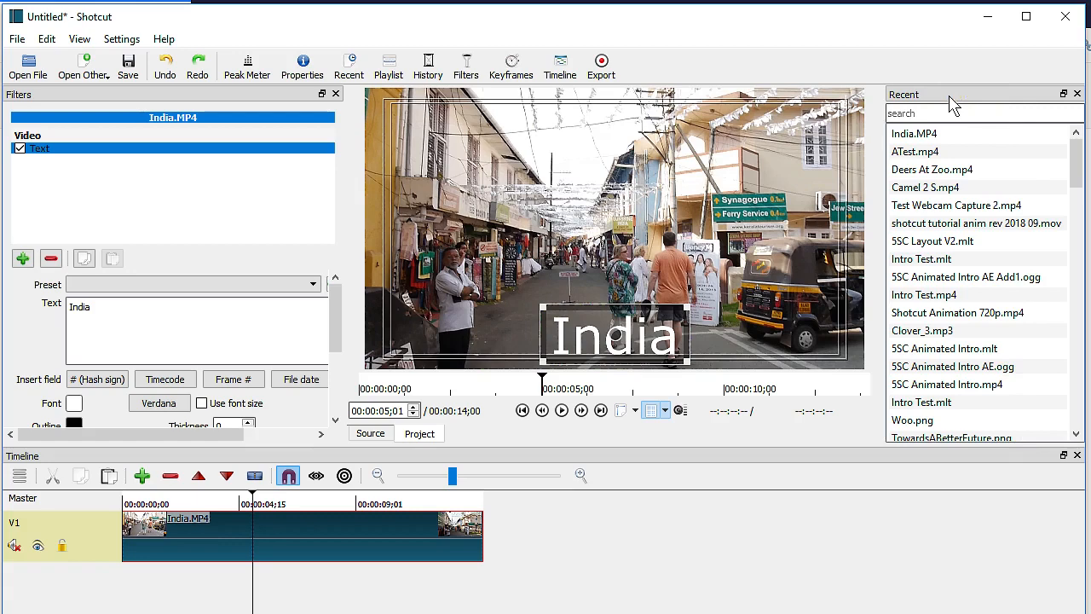
left_click(1077, 94)
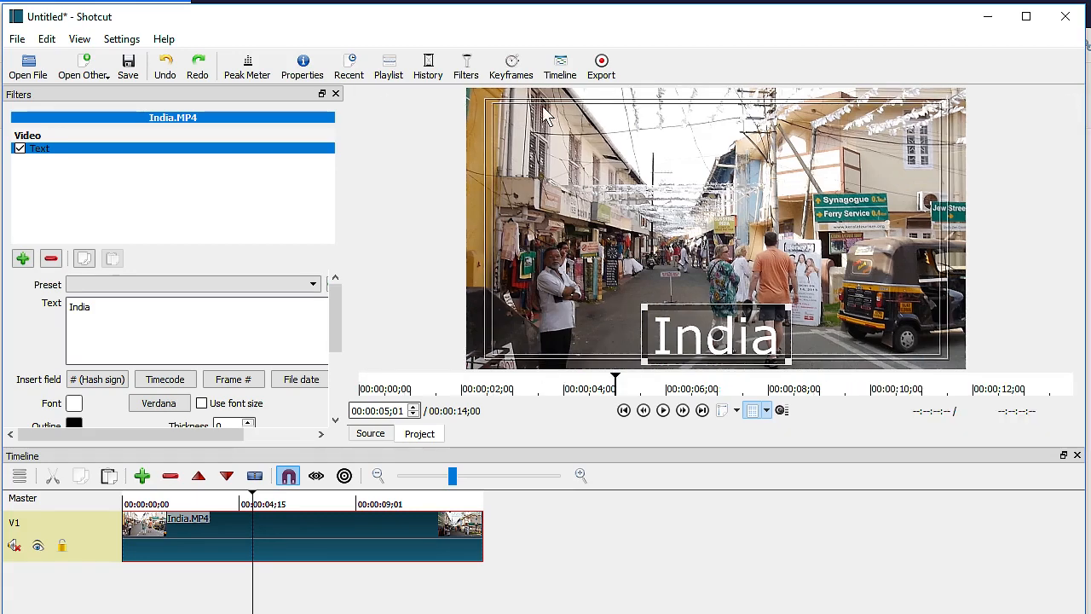
left_click(511, 69)
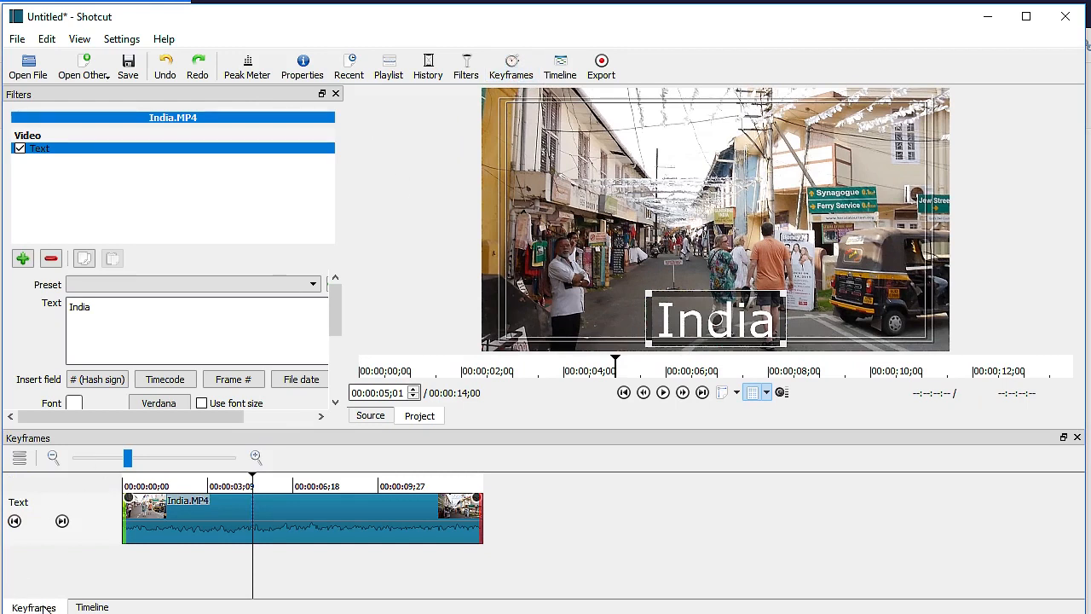
left_click(89, 607)
left_click(34, 607)
- Save the current panel arrangement as a layout named 'JW Layout'
left_click(80, 40)
mouse_move(91, 61)
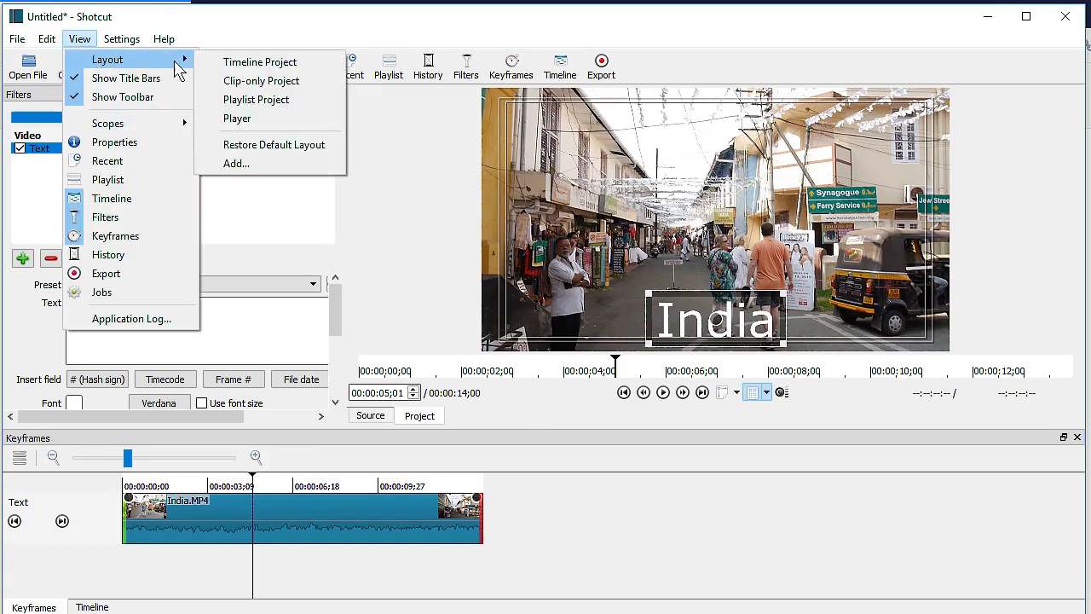
left_click(231, 164)
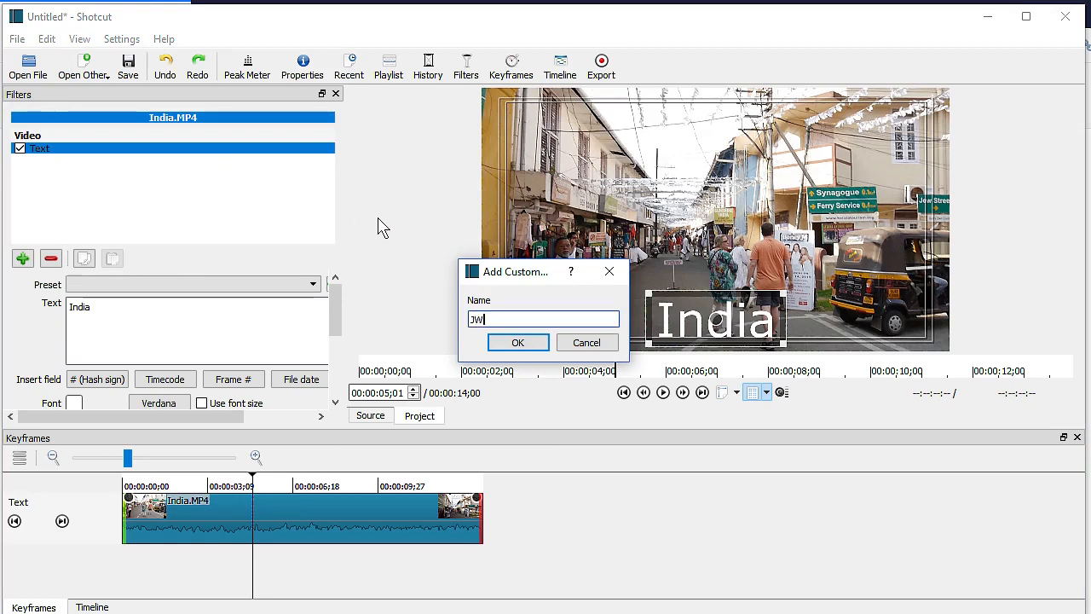
type("JW Layout")
key("Return")
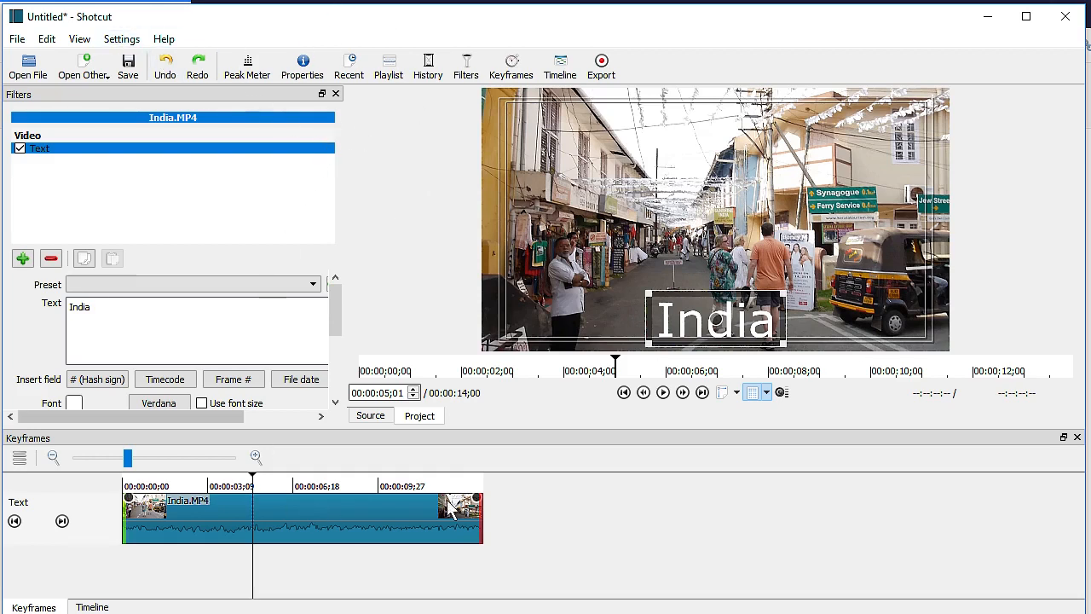
- Close the Keyframes and Timeline panels, then apply JW Layout
left_click(1077, 437)
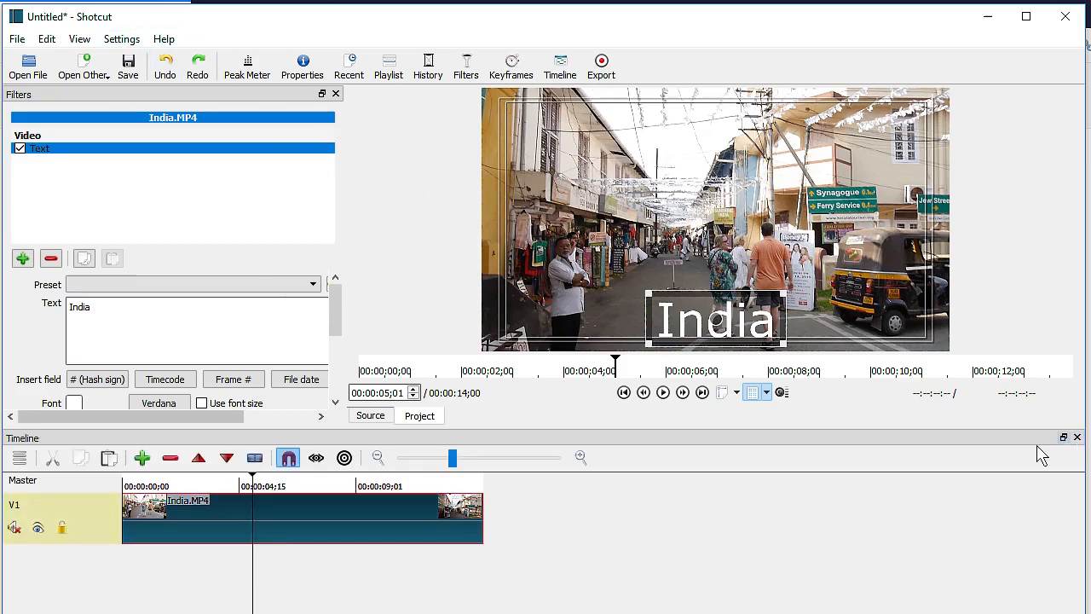
left_click(1077, 438)
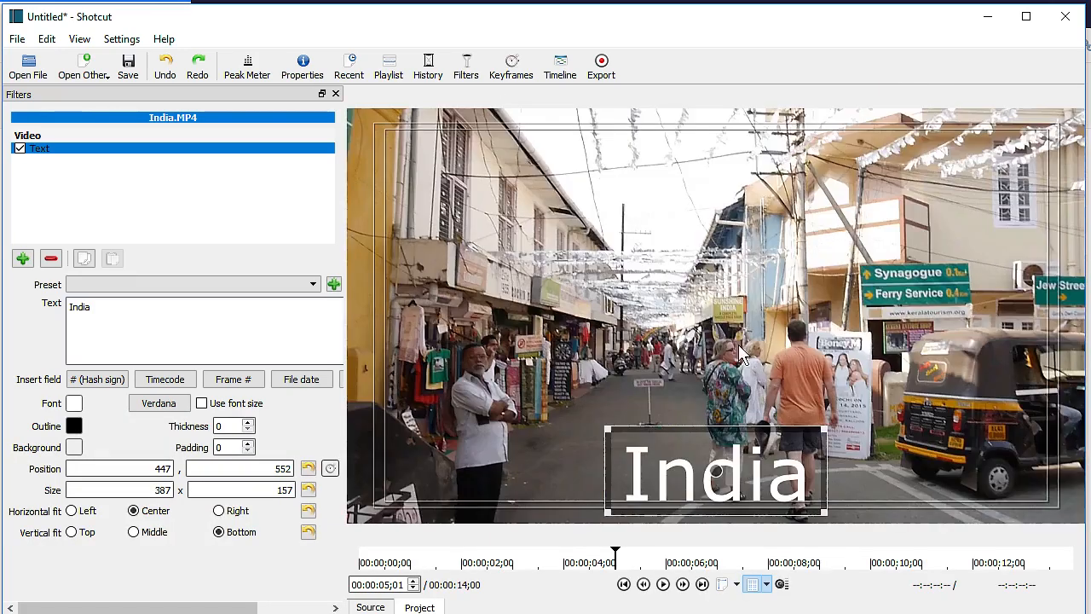
left_click(81, 42)
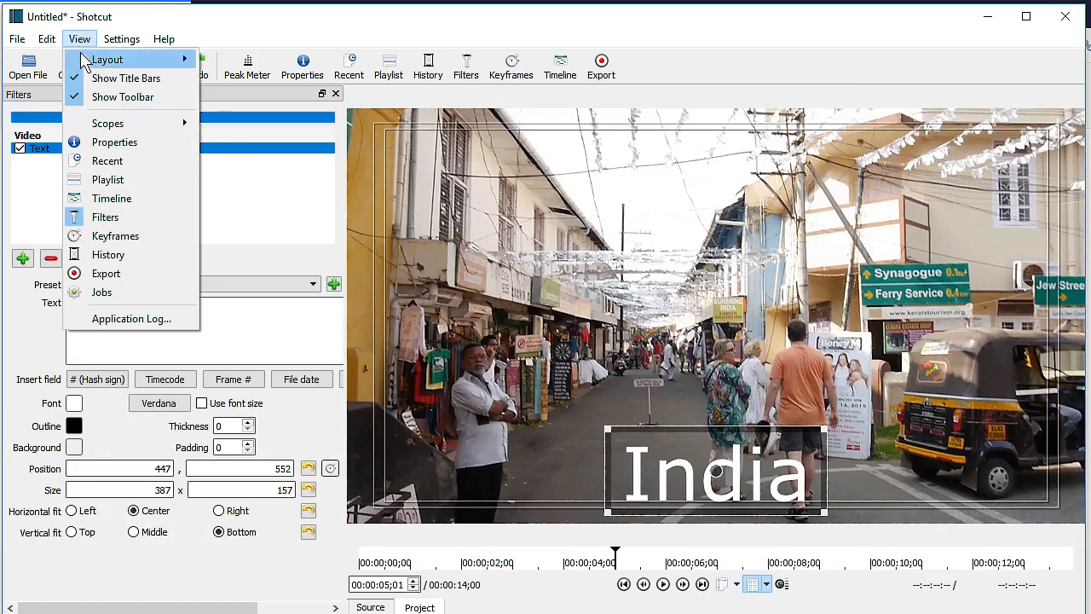
mouse_move(88, 60)
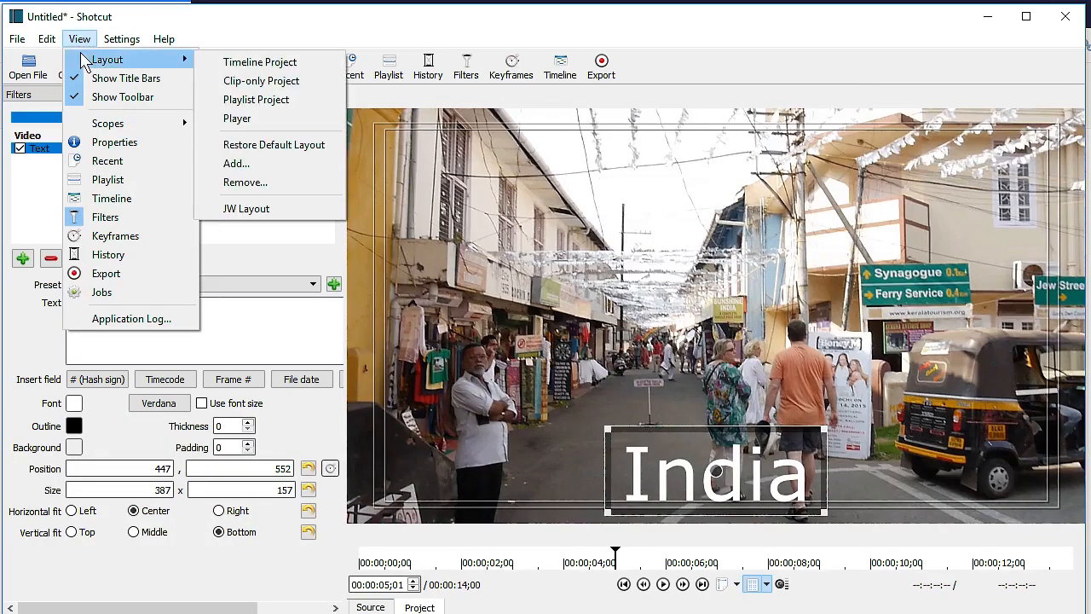
left_click(260, 213)
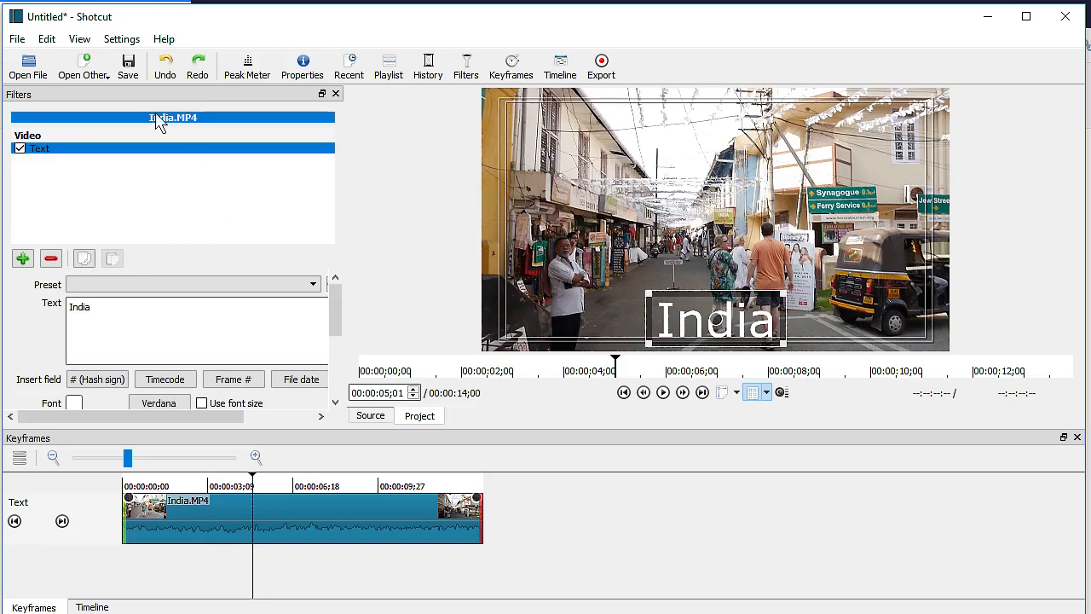
- Remove JW Layout from the saved layouts via View > Layout > Remove
left_click(88, 42)
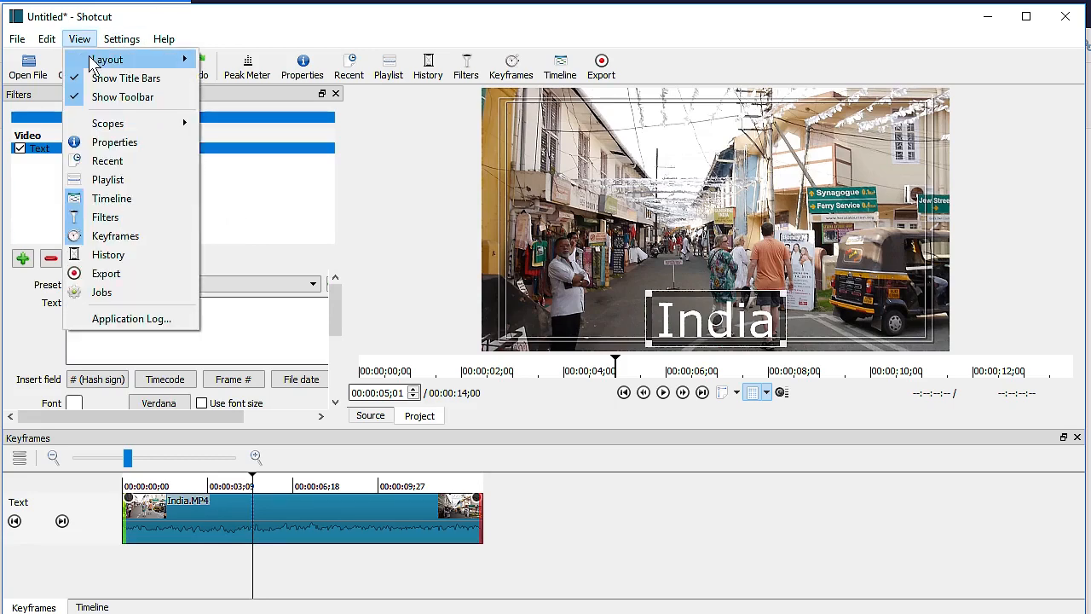
mouse_move(92, 65)
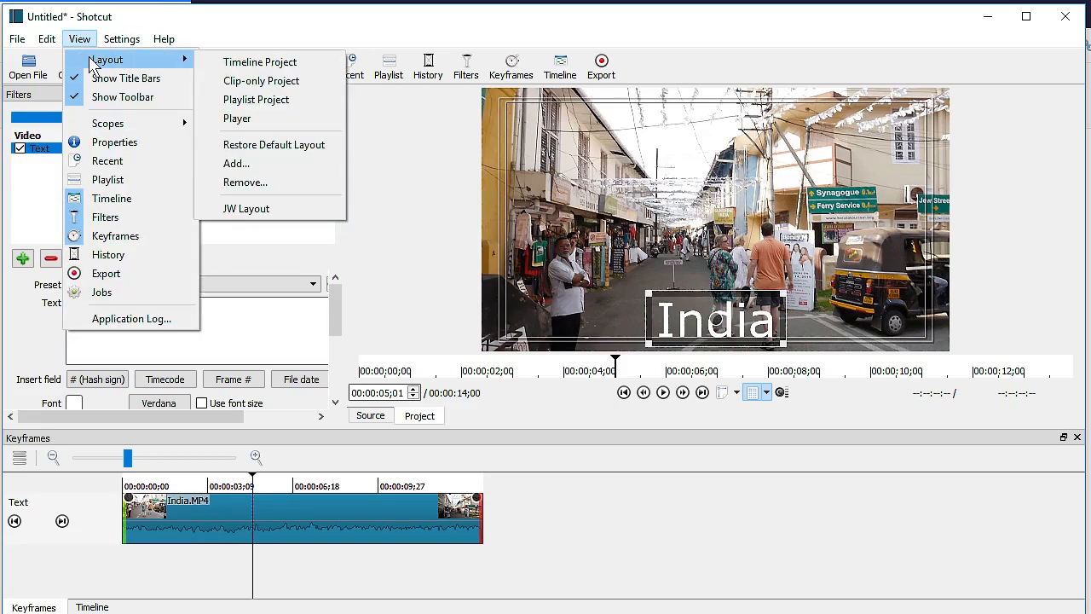
left_click(247, 182)
left_click(433, 223)
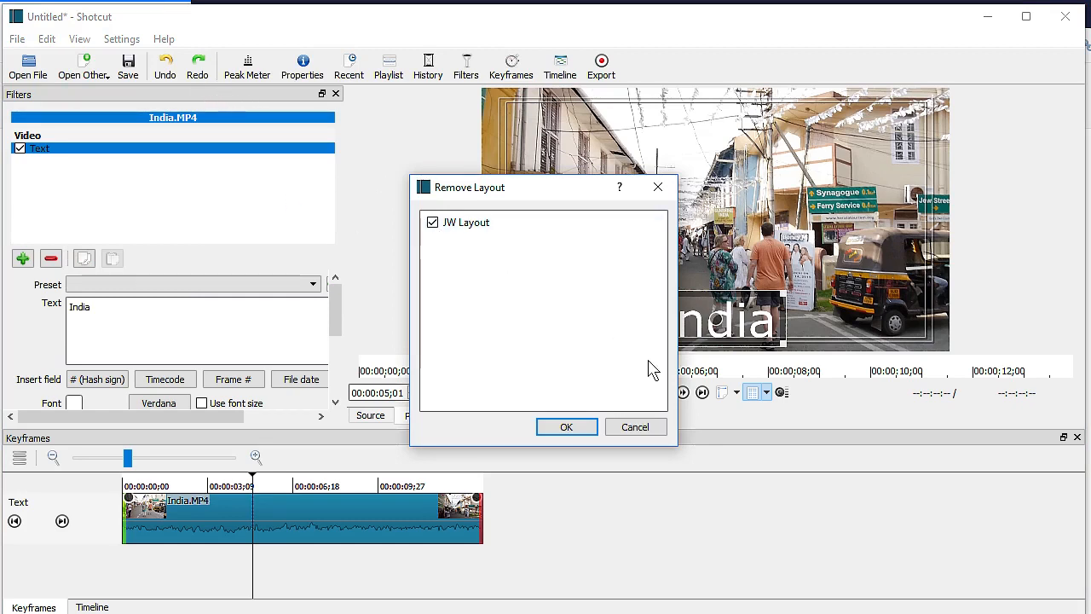
left_click(566, 428)
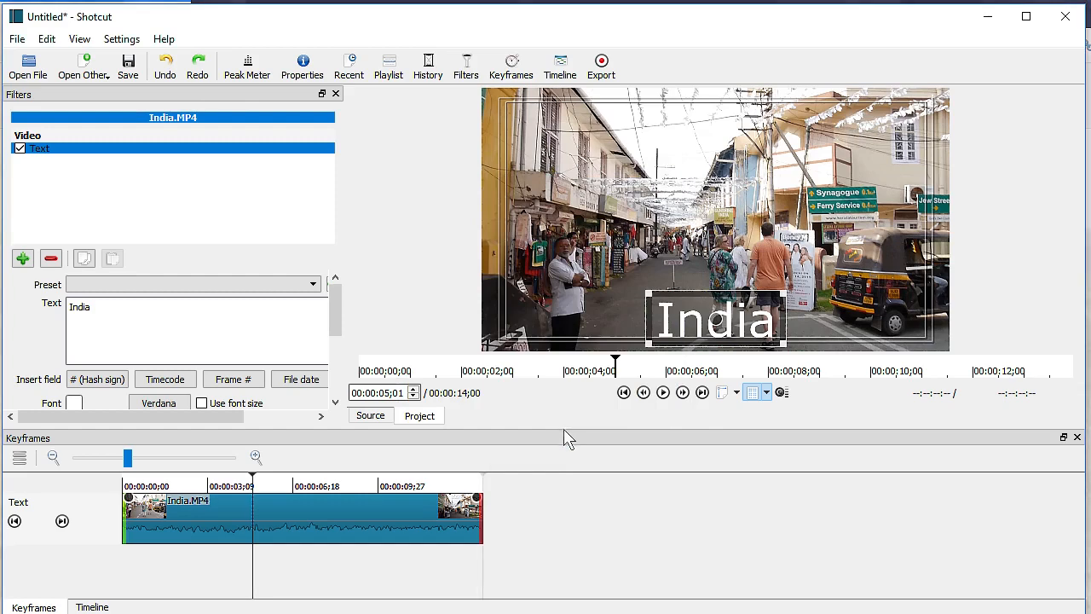